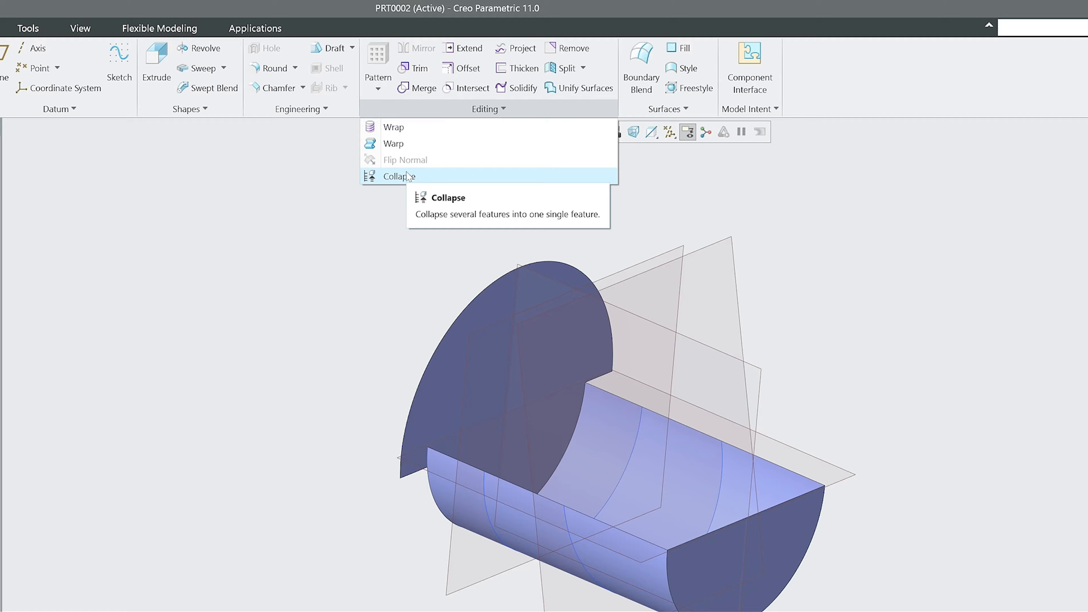
Step: Collapse the features from Extend 1 through Intersect 3 into one feature, using the range of features option
left_click(19, 434)
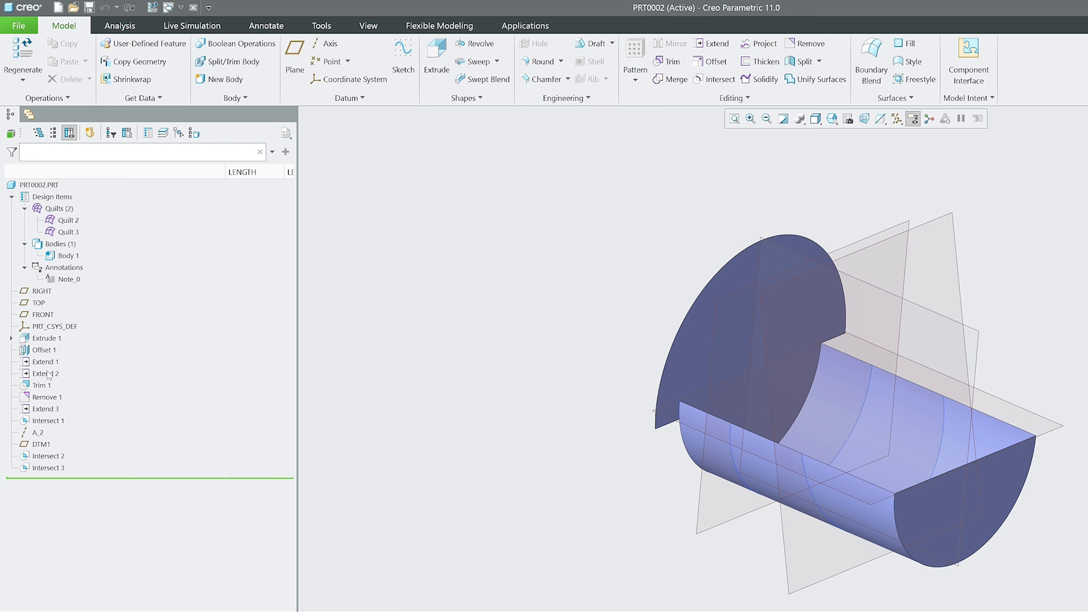
left_click(45, 361)
left_click(48, 467, "shift")
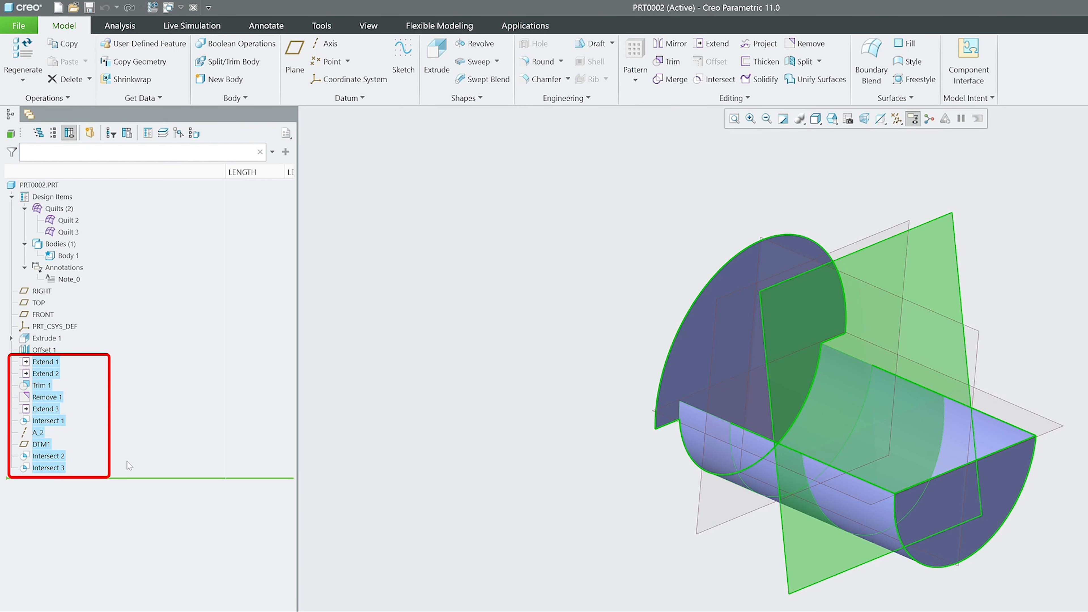
left_click(763, 100)
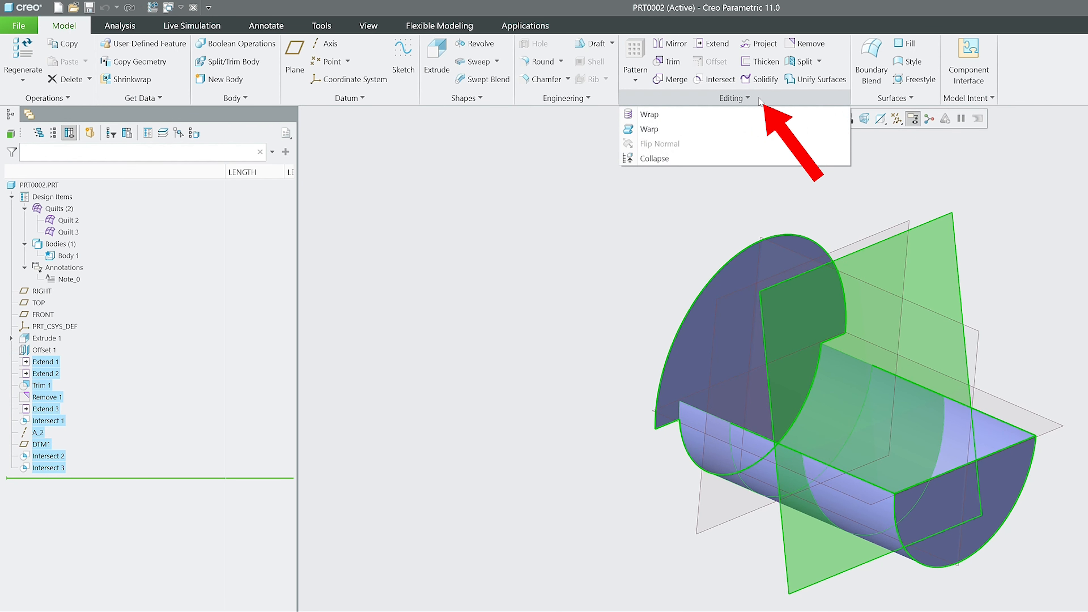
left_click(706, 158)
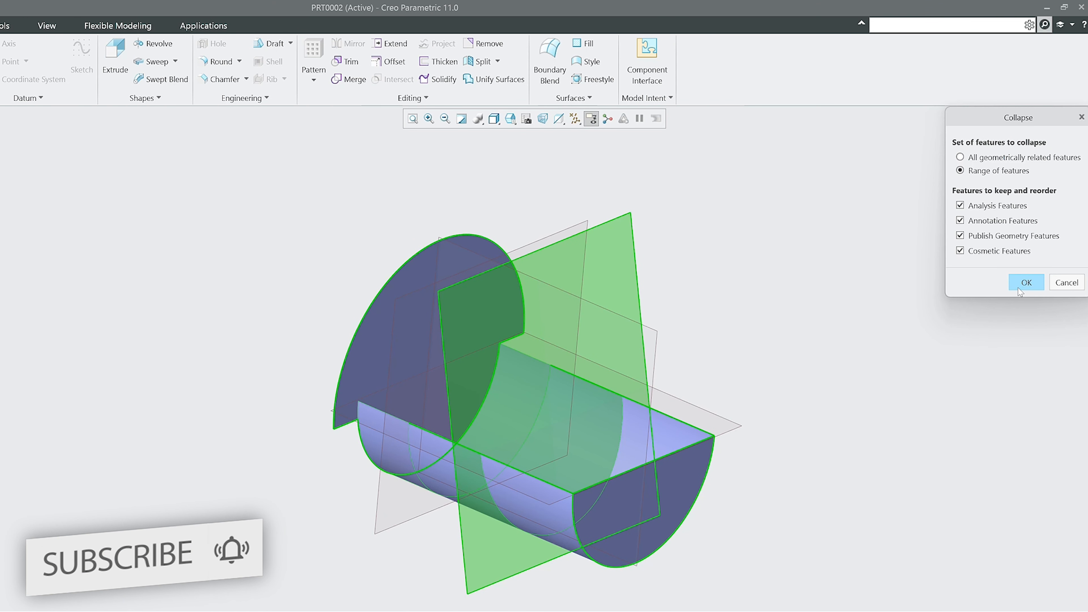
left_click(1019, 288)
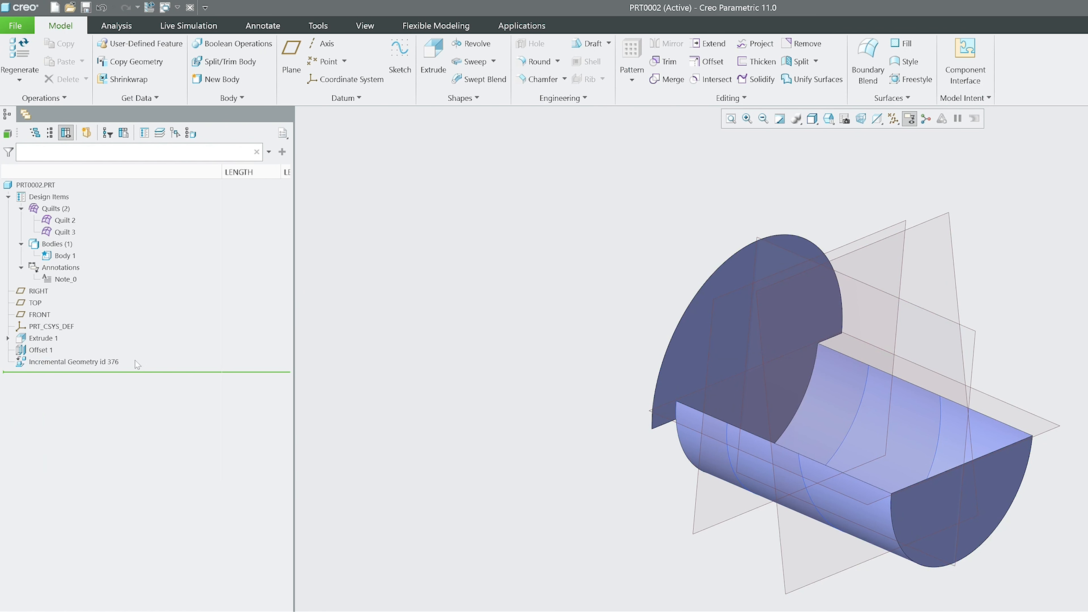
Step: Inspect the collapsed incremental geometry on the model and group that feature together with Offset 1
left_click(60, 363)
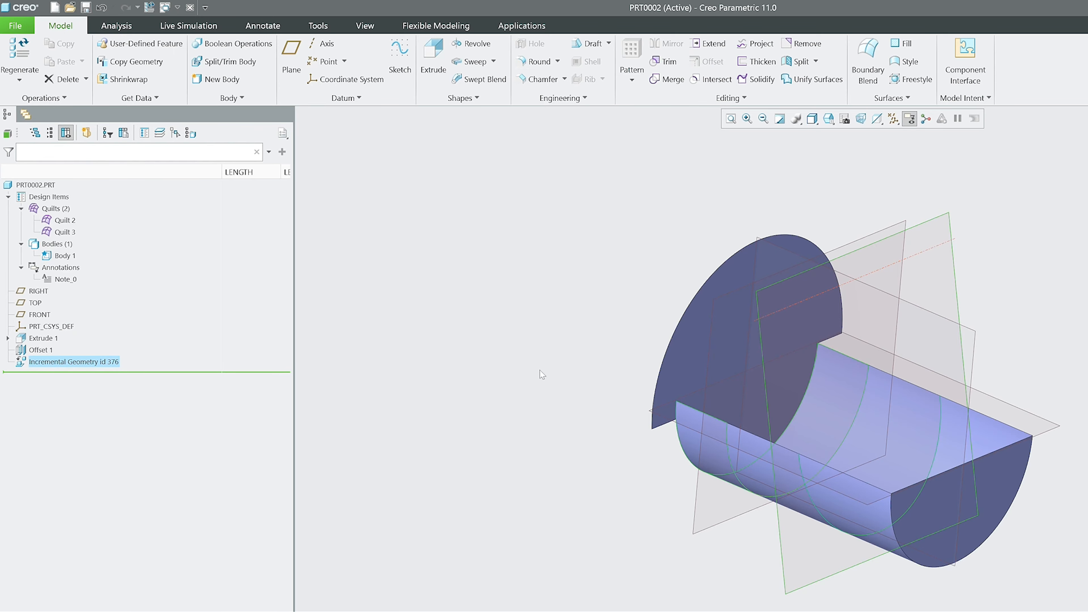
mouse_move(616, 412)
middle_mouse_down()
mouse_move(802, 399)
mouse_move(403, 316)
mouse_move(372, 330)
mouse_move(406, 336)
mouse_move(624, 568)
middle_mouse_up()
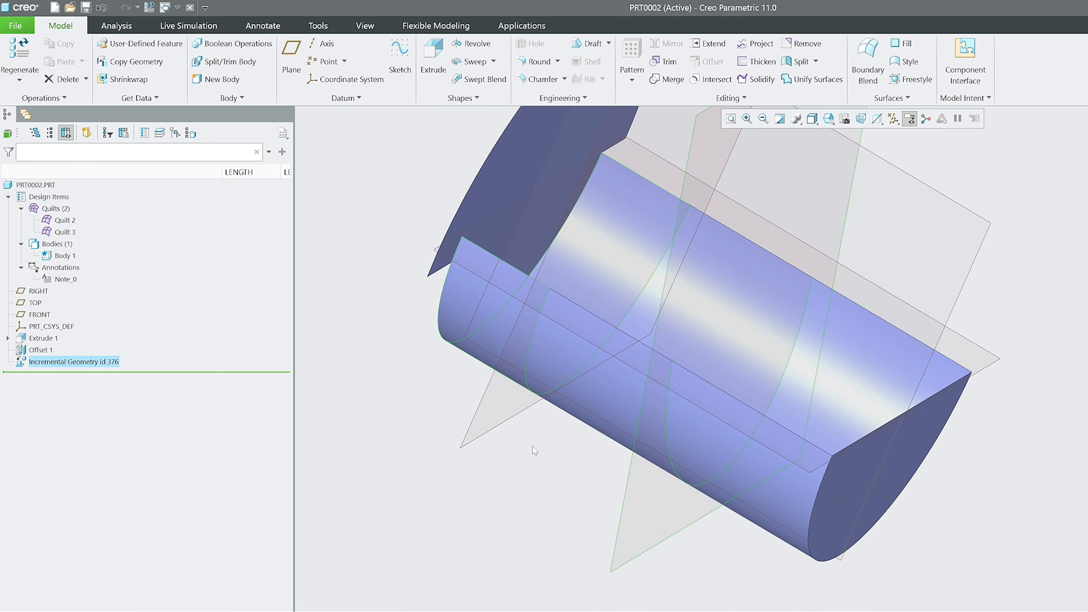
middle_click_drag(535, 454, 646, 493)
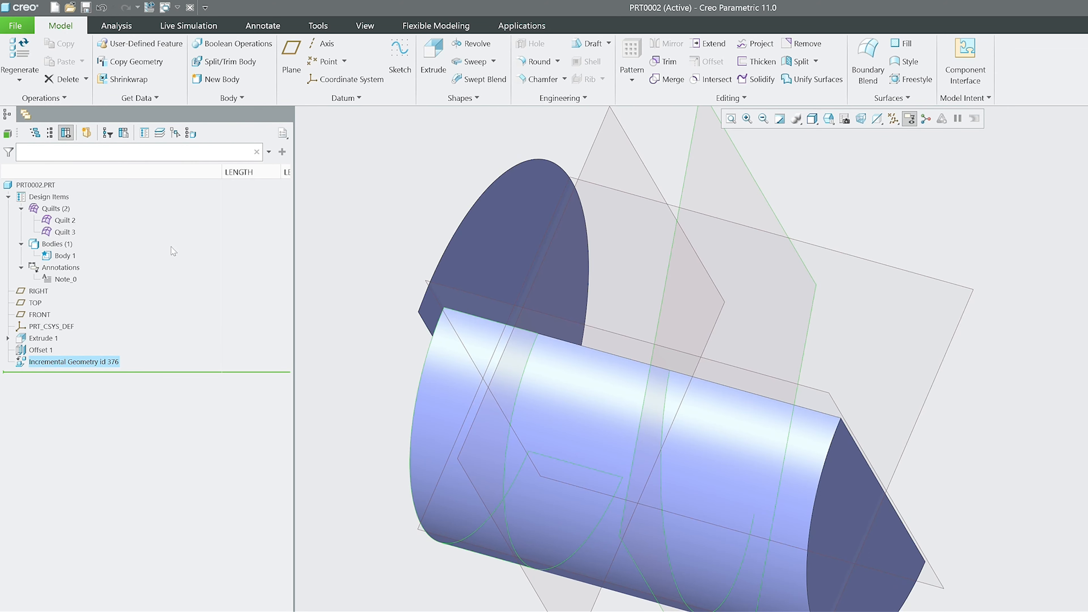
left_click(50, 188)
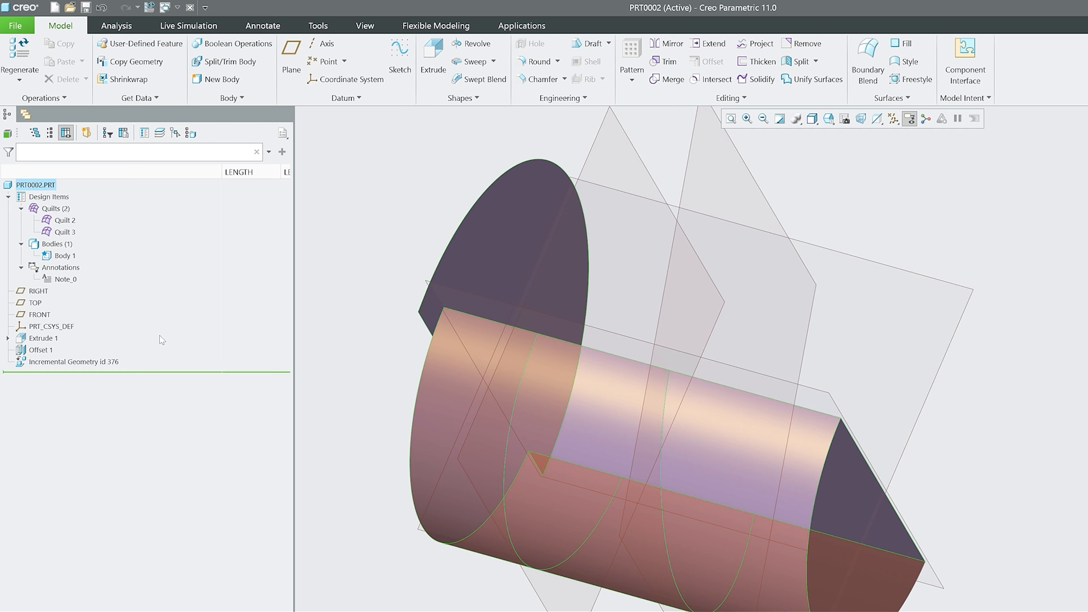
left_click(82, 363)
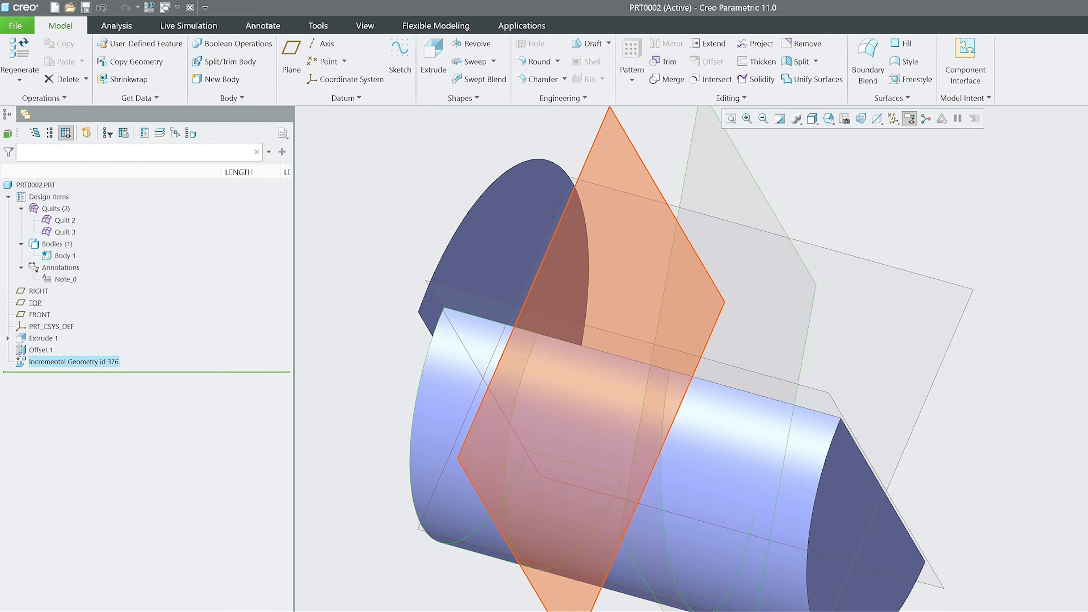
left_click(69, 360)
left_click(60, 350, "ctrl")
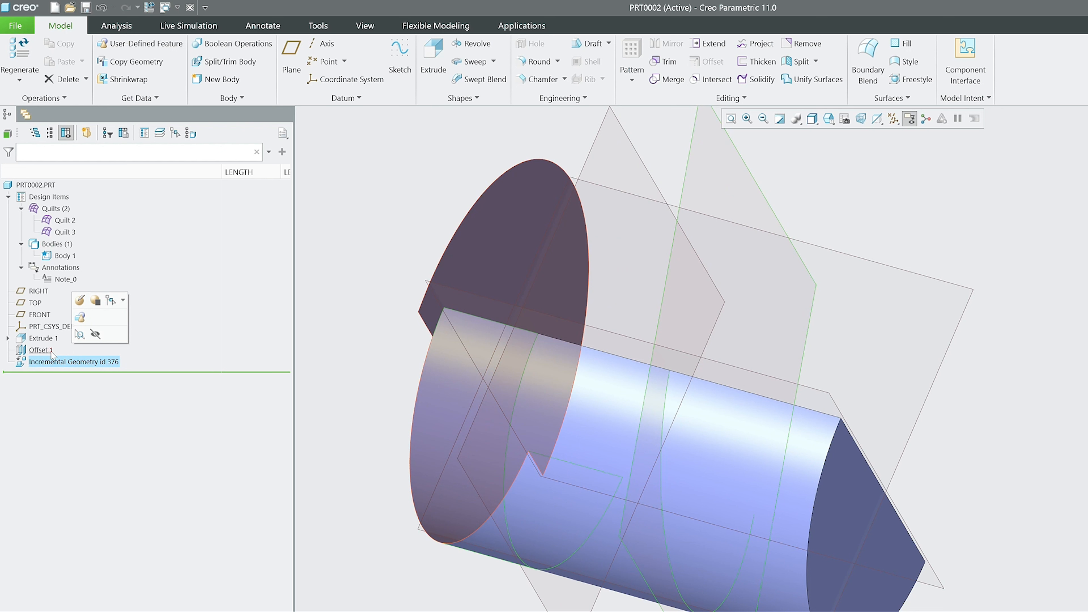
left_click(76, 311)
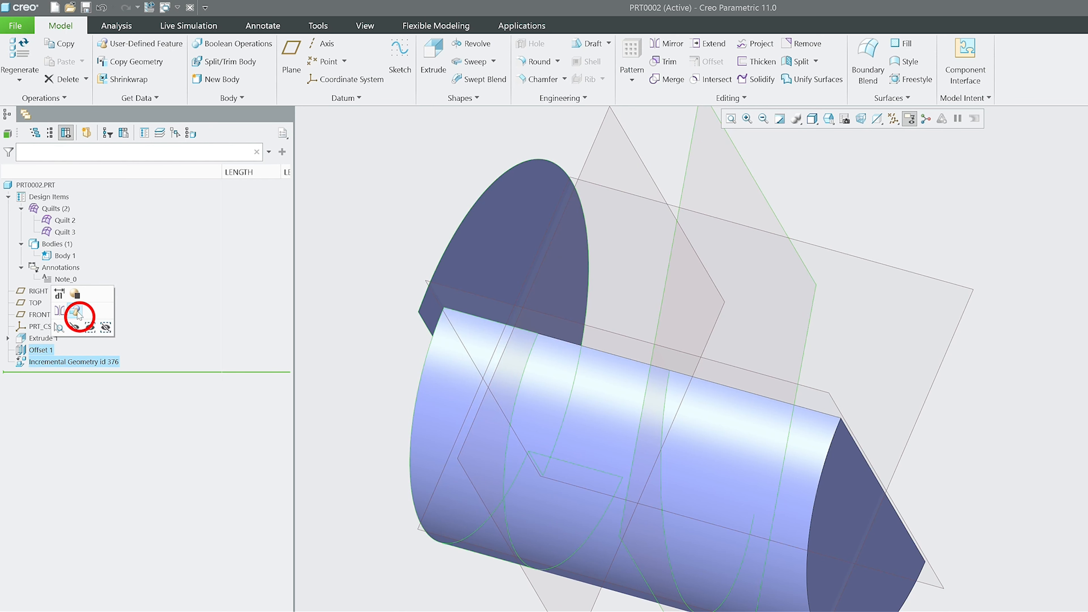
left_click(7, 350)
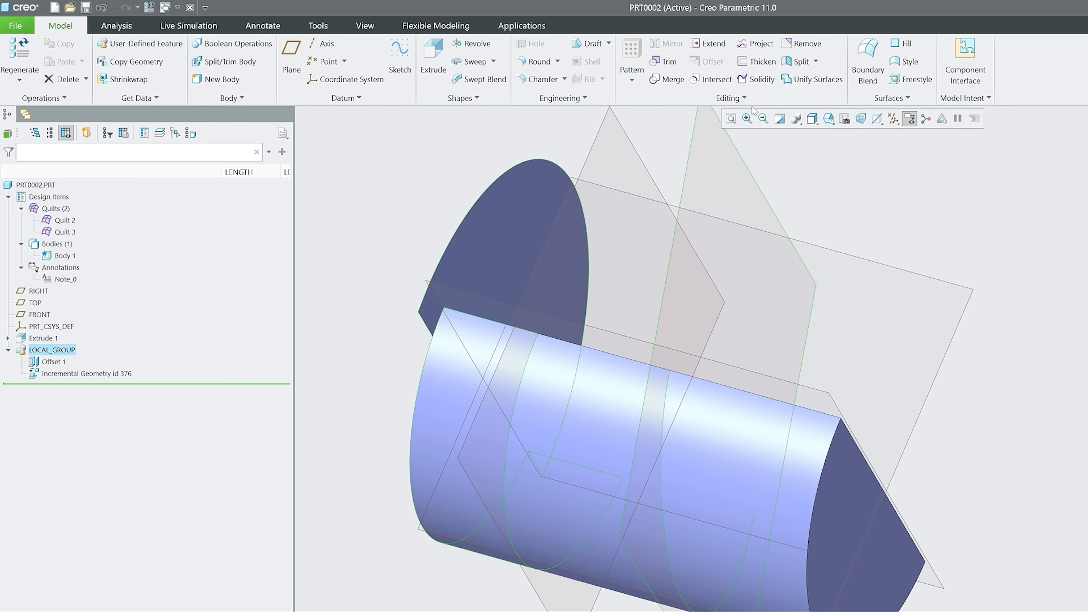
Step: Undo both the grouping with Offset 1 and the collapse of the feature range
left_click(103, 8)
left_click(103, 8)
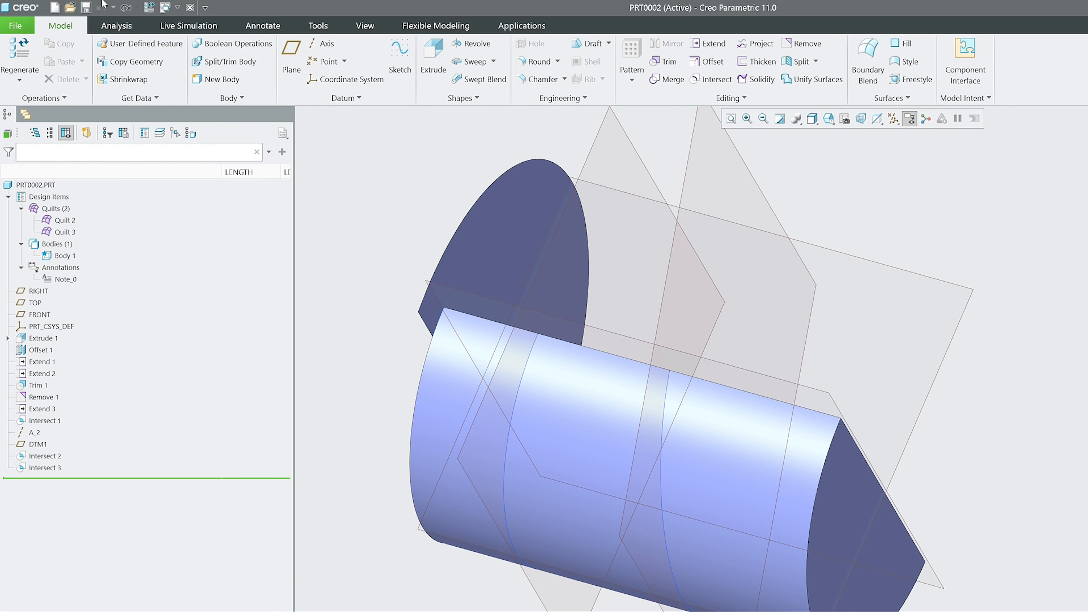
middle_click_drag(369, 381, 359, 371)
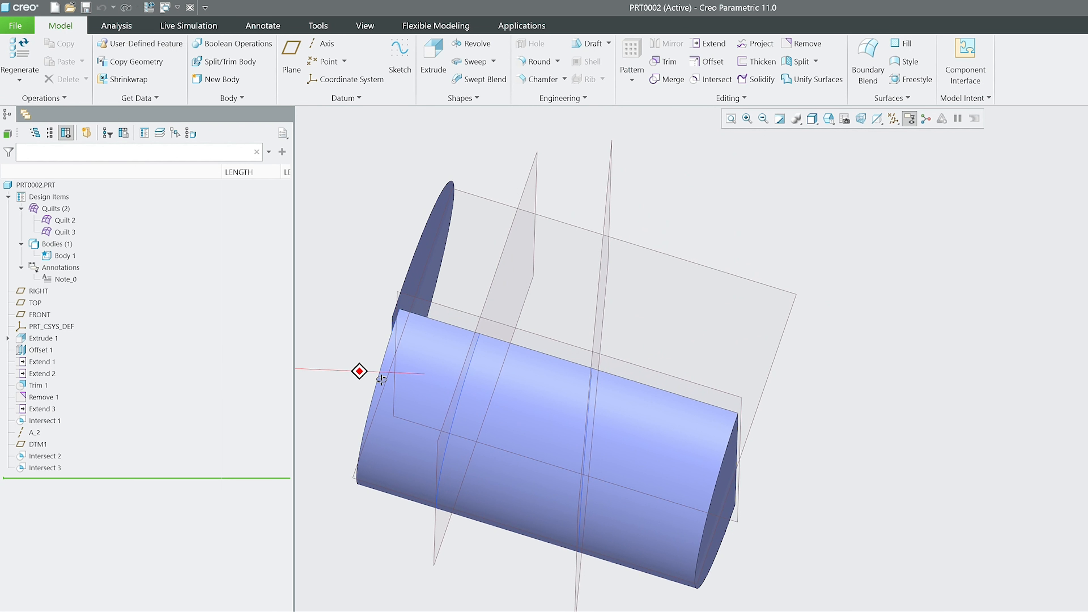
Step: Delete all features from Extrude 1 through Intersect 3, leaving the default datum planes and coordinate system
left_click(43, 315)
left_click(39, 445, "shift")
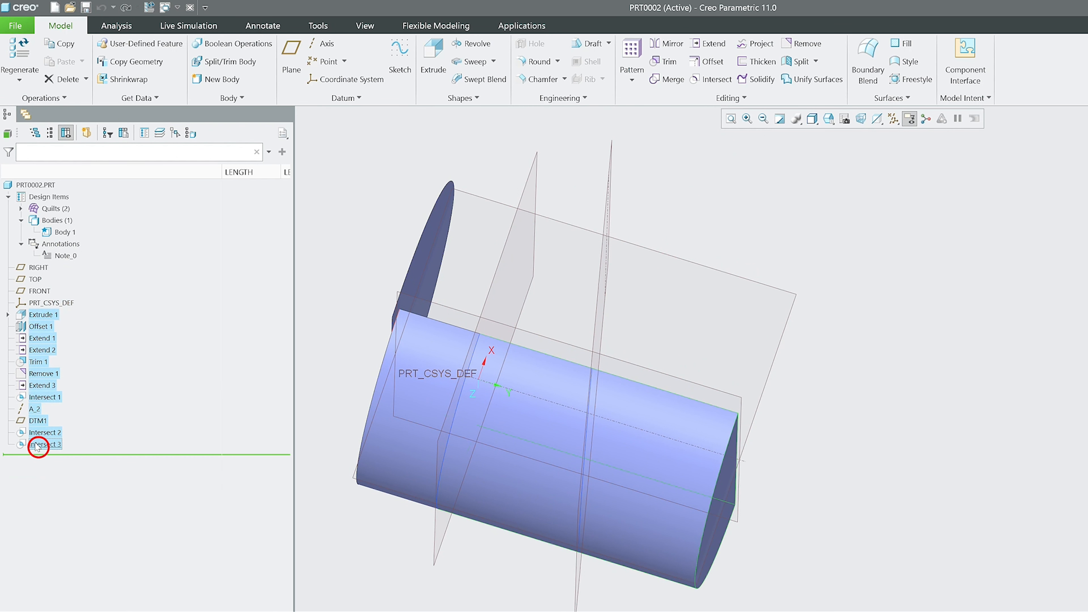
right_click(37, 444)
left_click(92, 497)
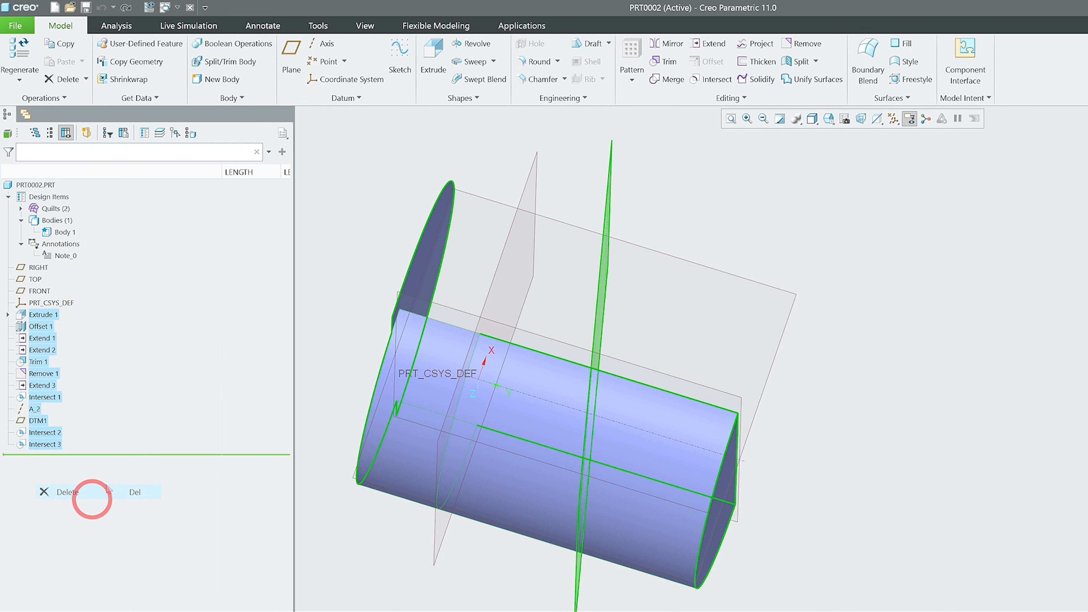
left_click(748, 414)
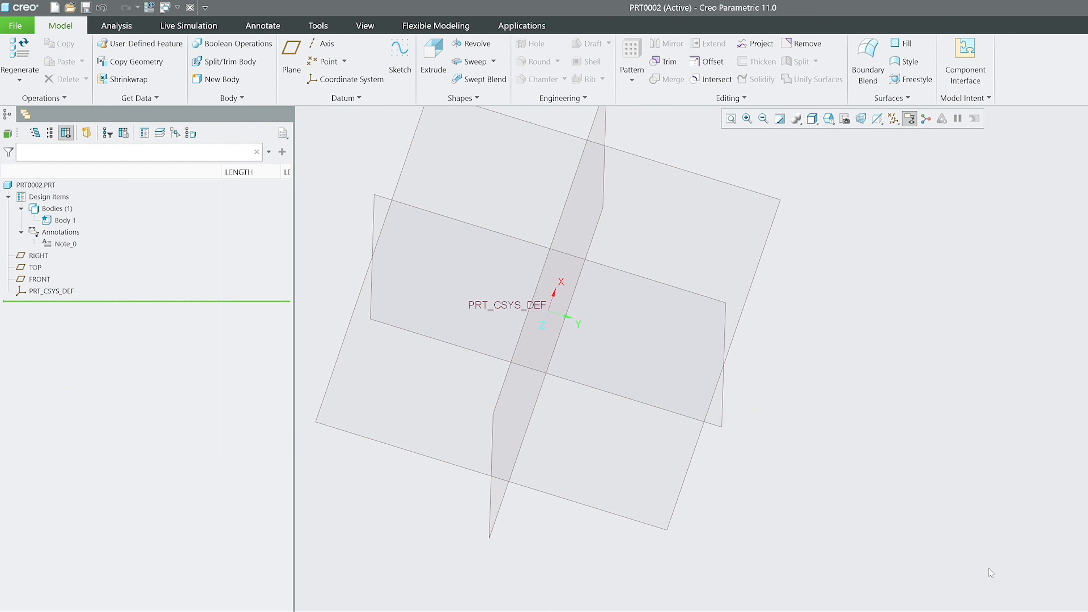
Step: Sketch a center rectangle at the origin on the RIGHT plane and extrude it into a solid block
scroll(989, 572, "down", 2)
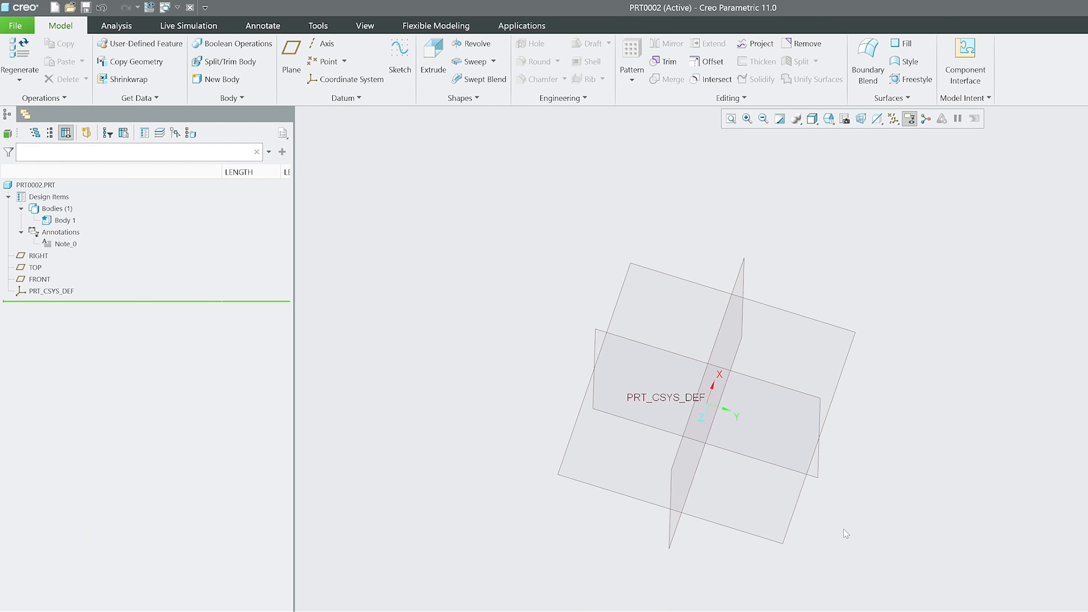
left_click(432, 62)
left_click(592, 344)
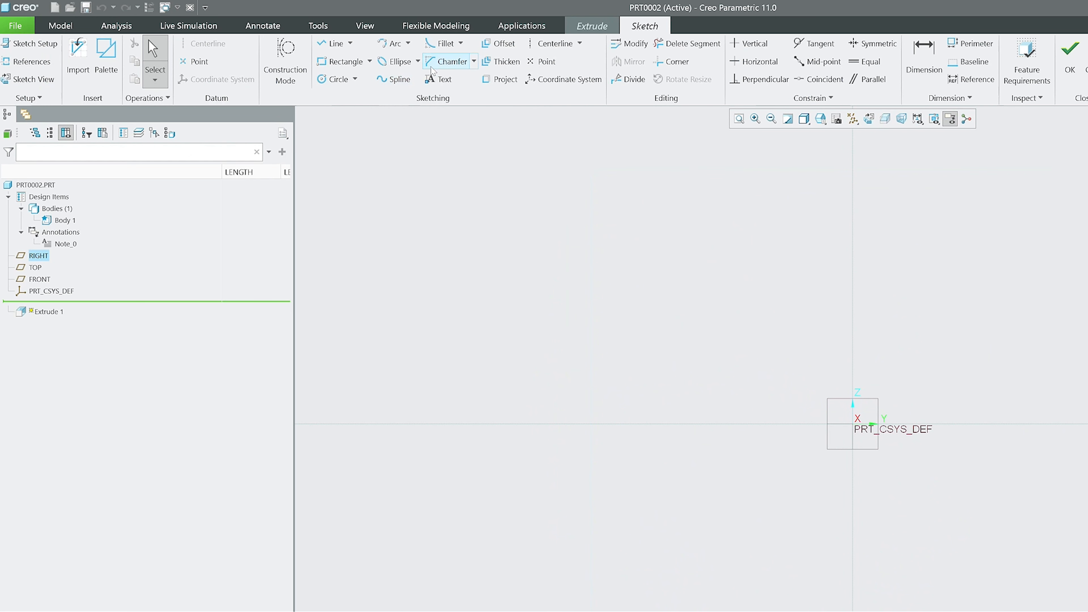
left_click(370, 62)
left_click(370, 106)
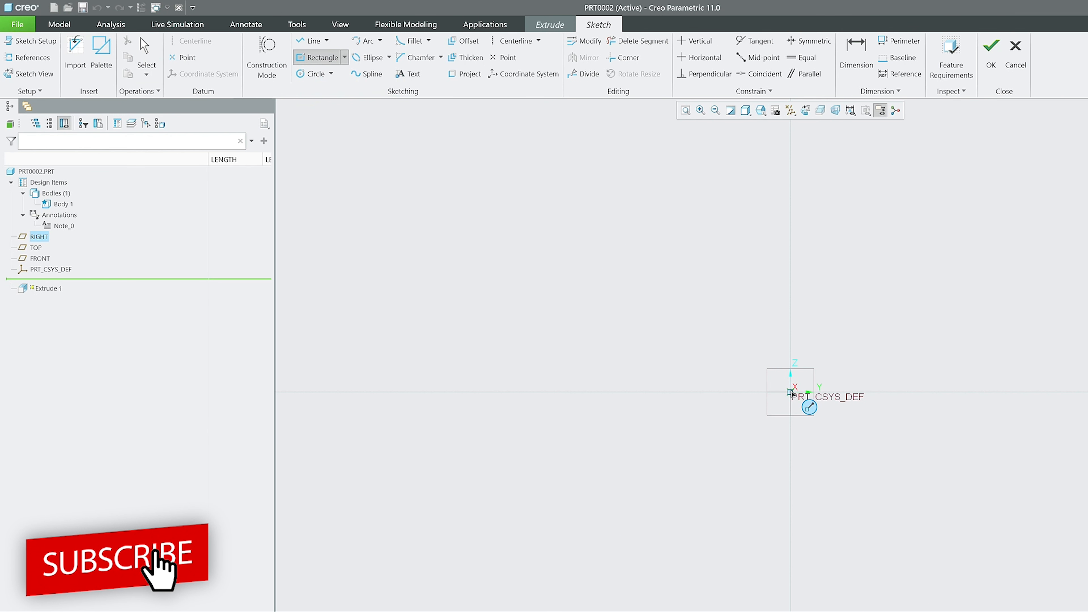
left_click(790, 390)
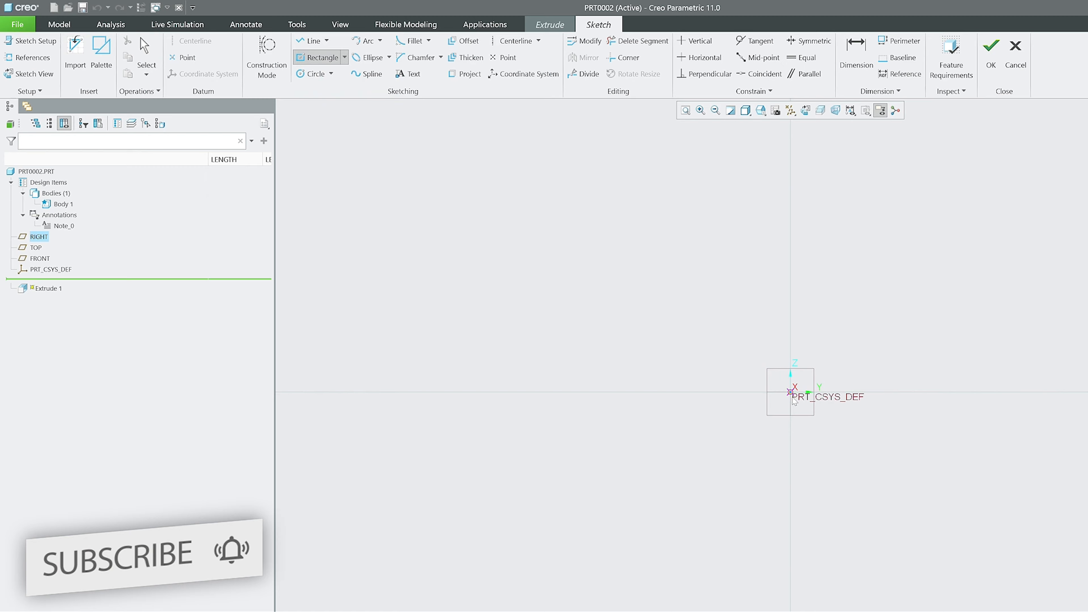
left_click(525, 244)
middle_click(632, 189)
left_click(991, 49)
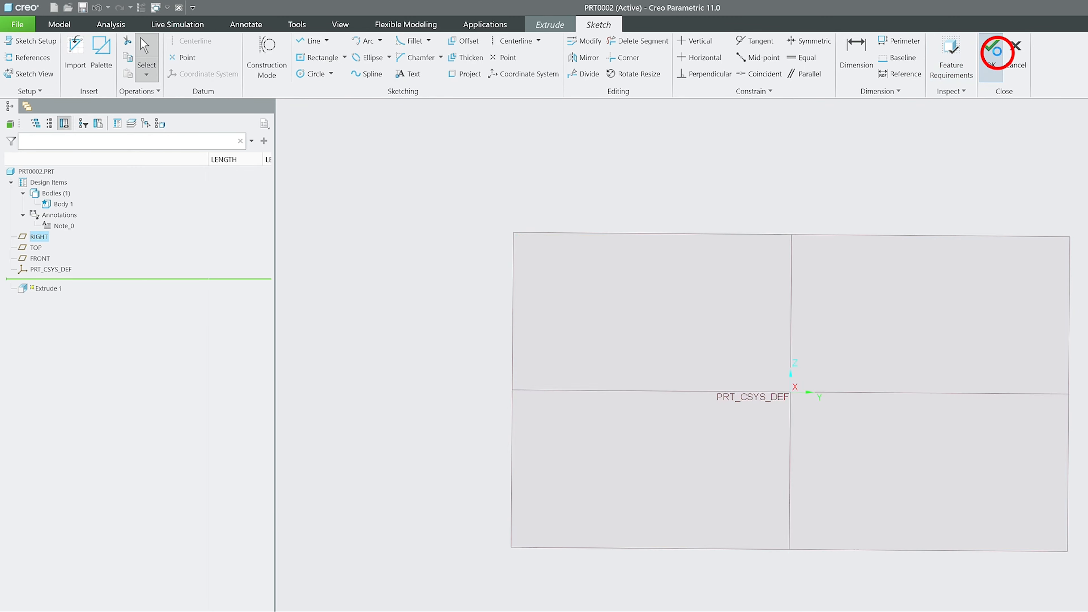
left_click(528, 70)
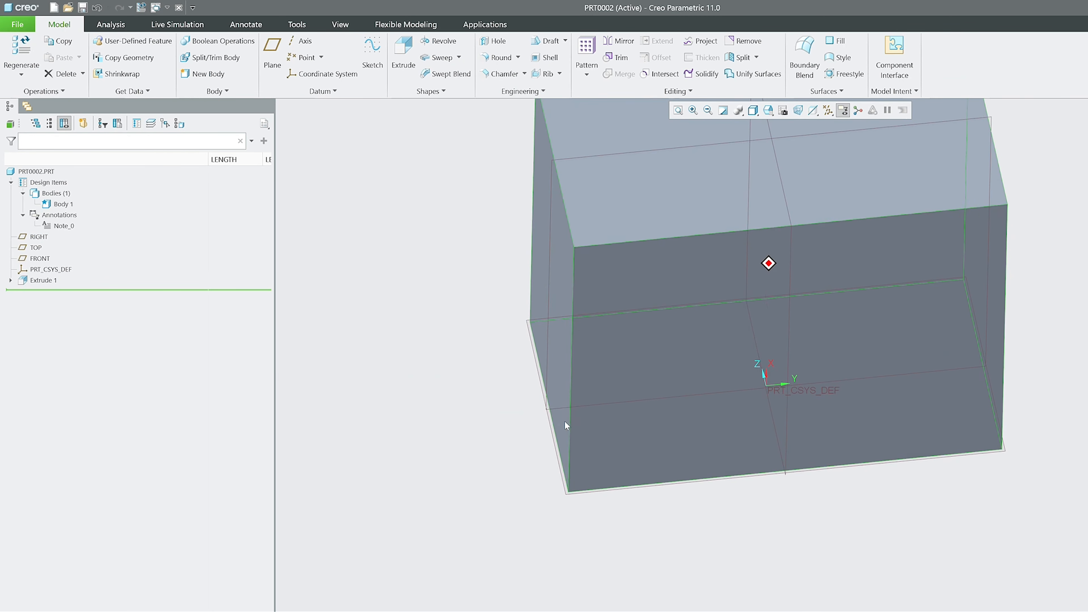
Step: Round the short upper edge at one end of the block with a 9.50 radius
middle_click_drag(564, 421, 466, 267)
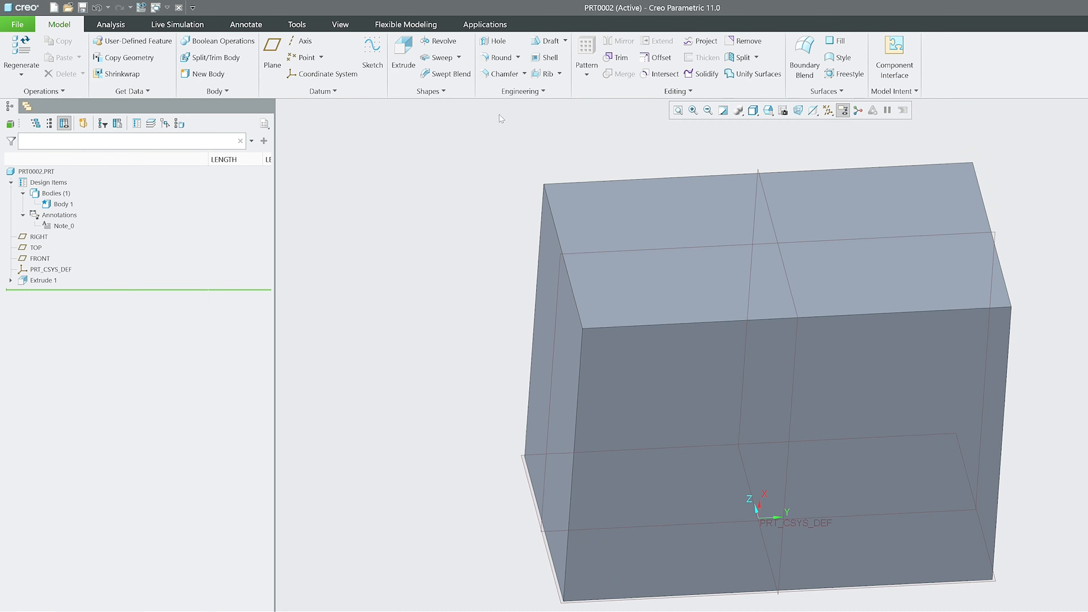
left_click(550, 204)
left_click(530, 144)
left_click(493, 58)
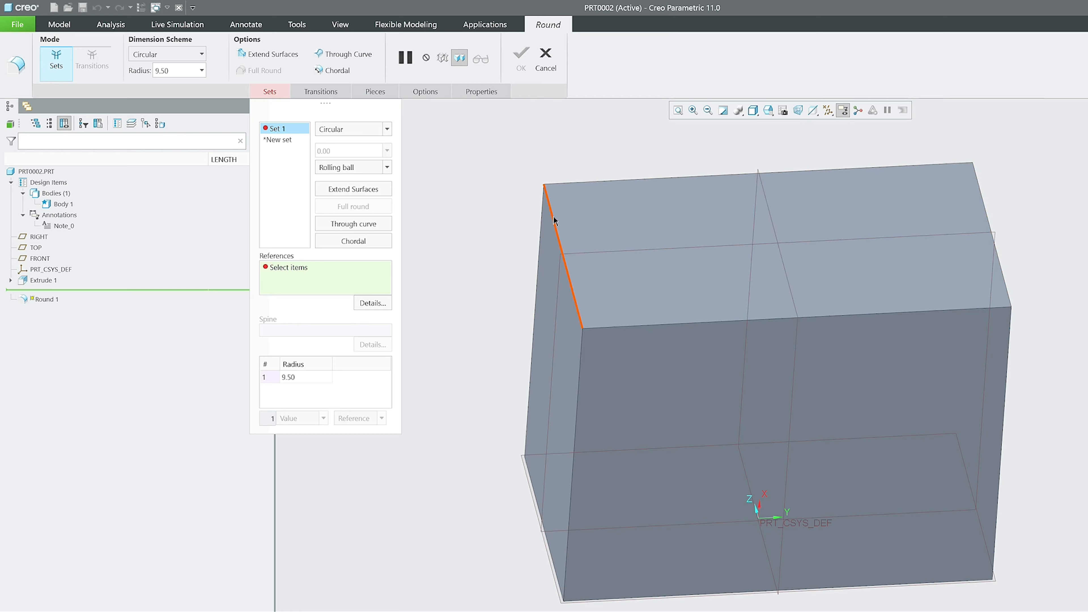
left_click(561, 240)
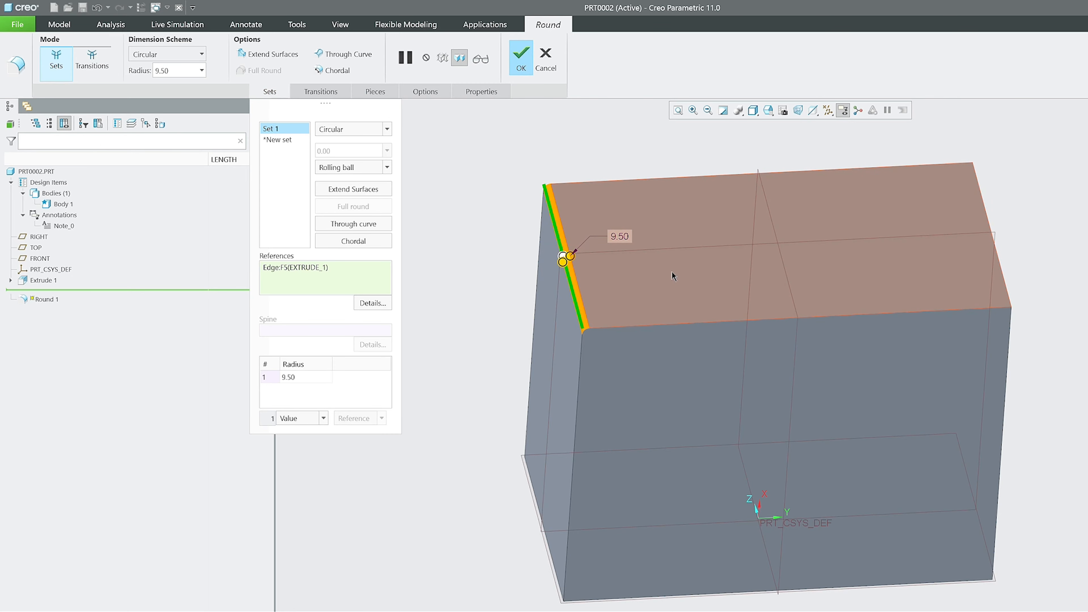
middle_click(620, 142, "shift")
Step: Create two separate rounds on the block's front vertical edges, the second following the tangent chain around the upper edges
left_click(1006, 365)
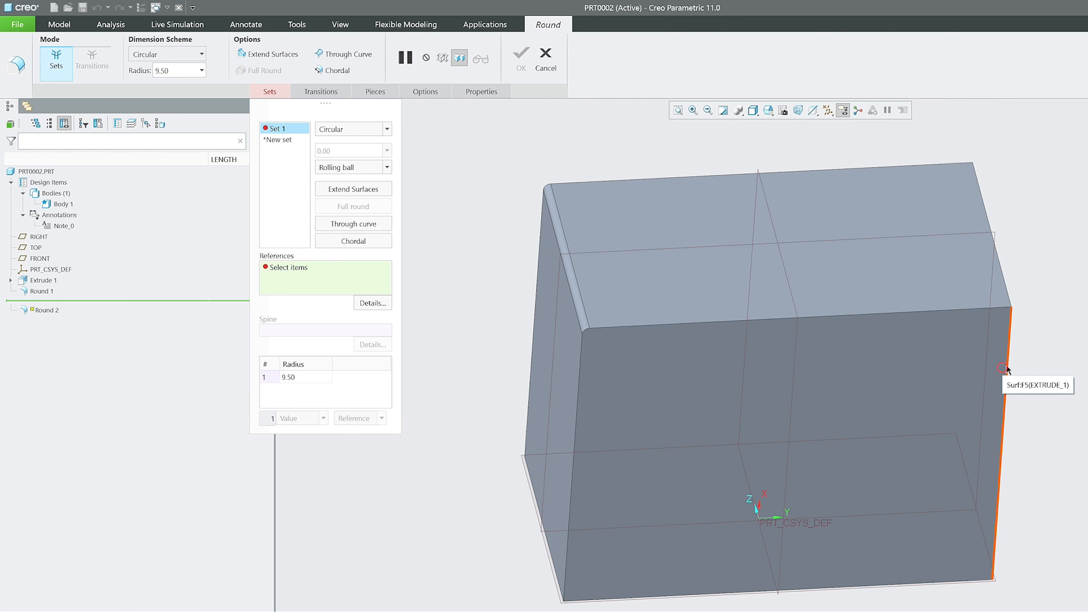
middle_click(524, 138)
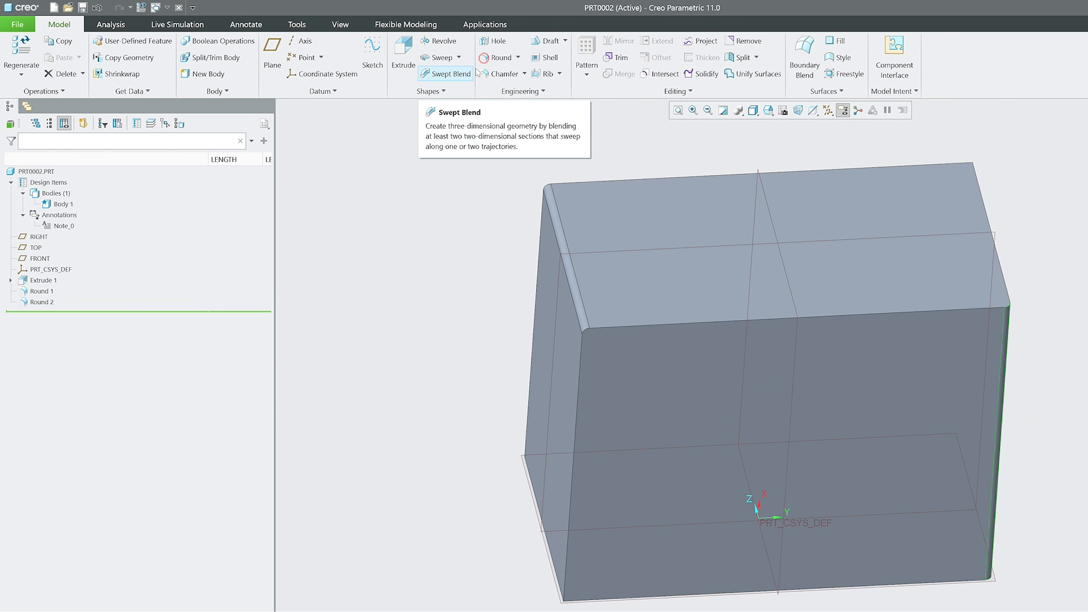
left_click(497, 57)
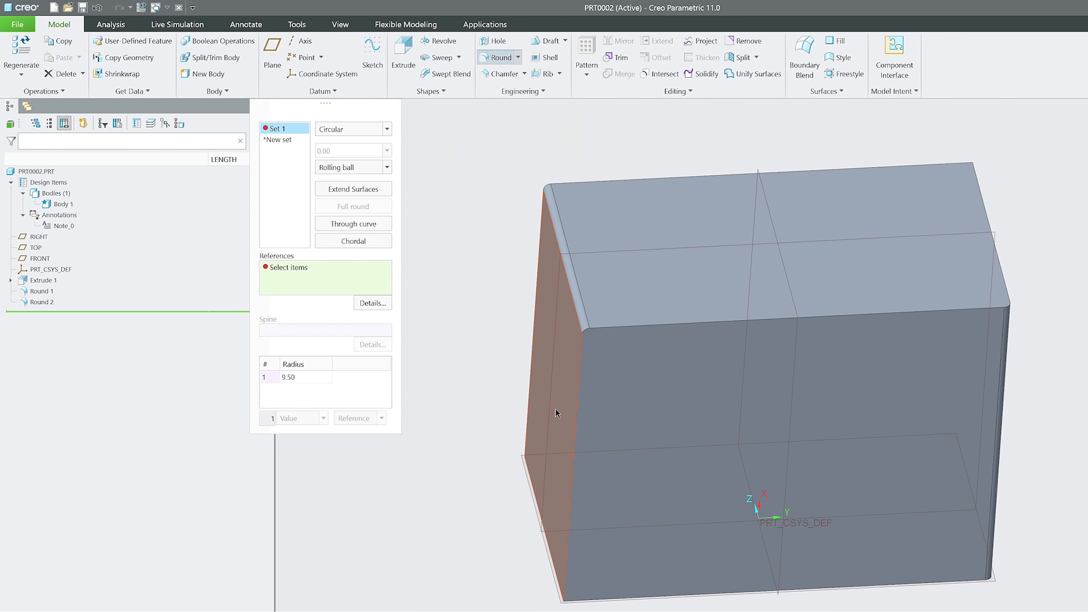
left_click(576, 441)
middle_click(501, 316)
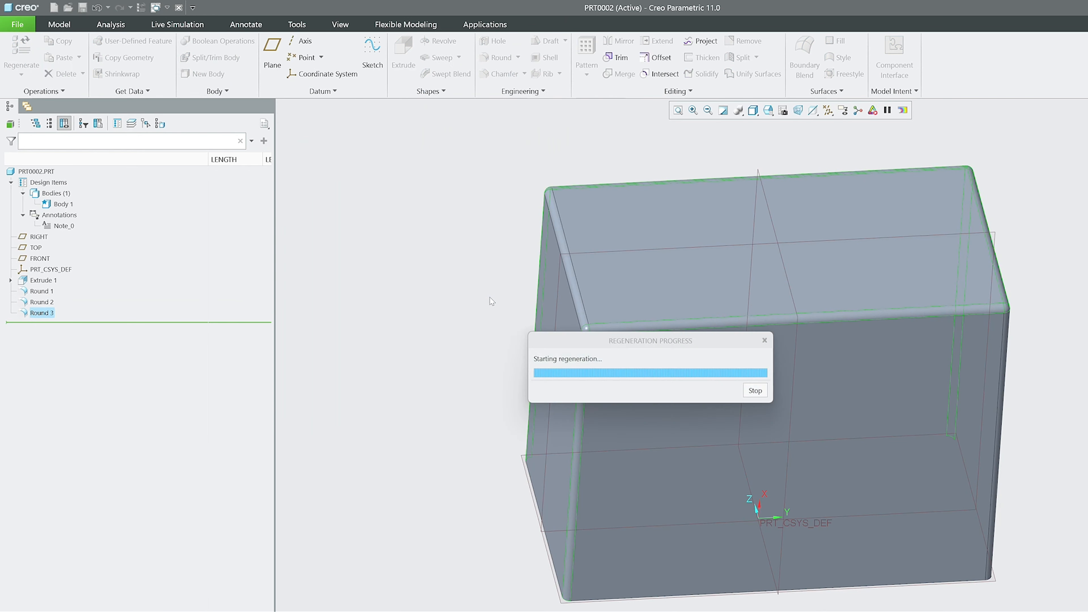
Step: Collapse Round 1 through Round 3 into a single feature and inspect the rounded block
left_click(42, 291)
left_click(41, 313, "shift")
left_click(702, 92)
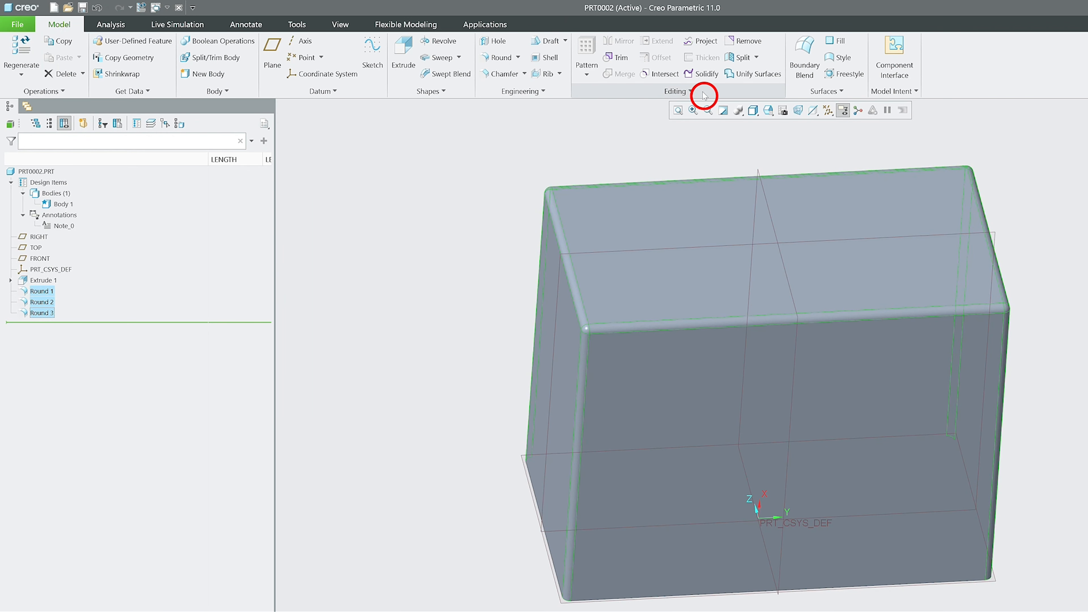
left_click(619, 146)
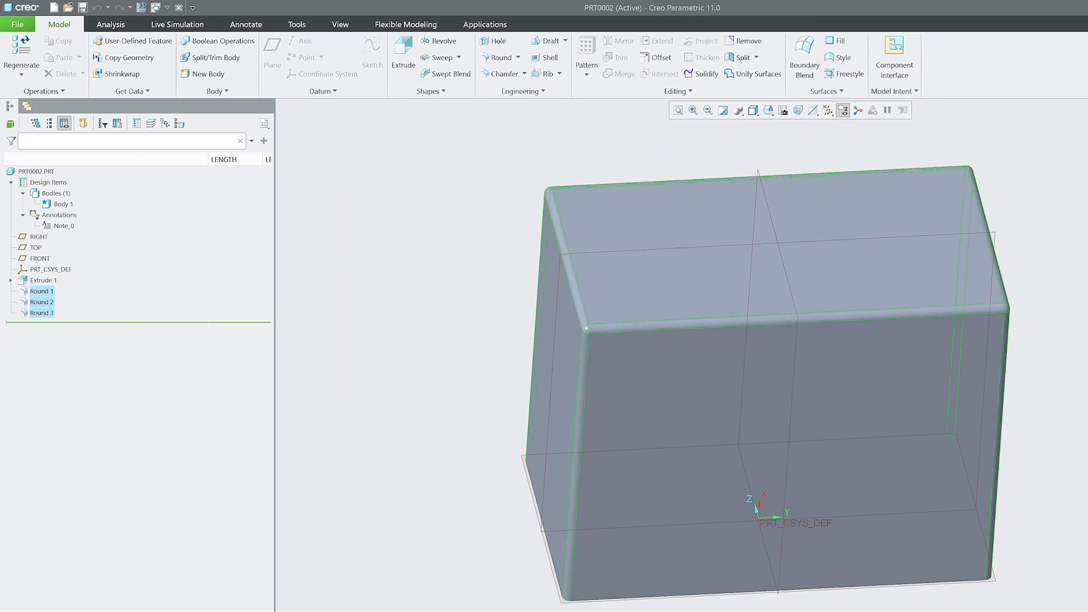
mouse_move(492, 252)
middle_mouse_down()
mouse_move(608, 412)
mouse_move(574, 369)
middle_mouse_up()
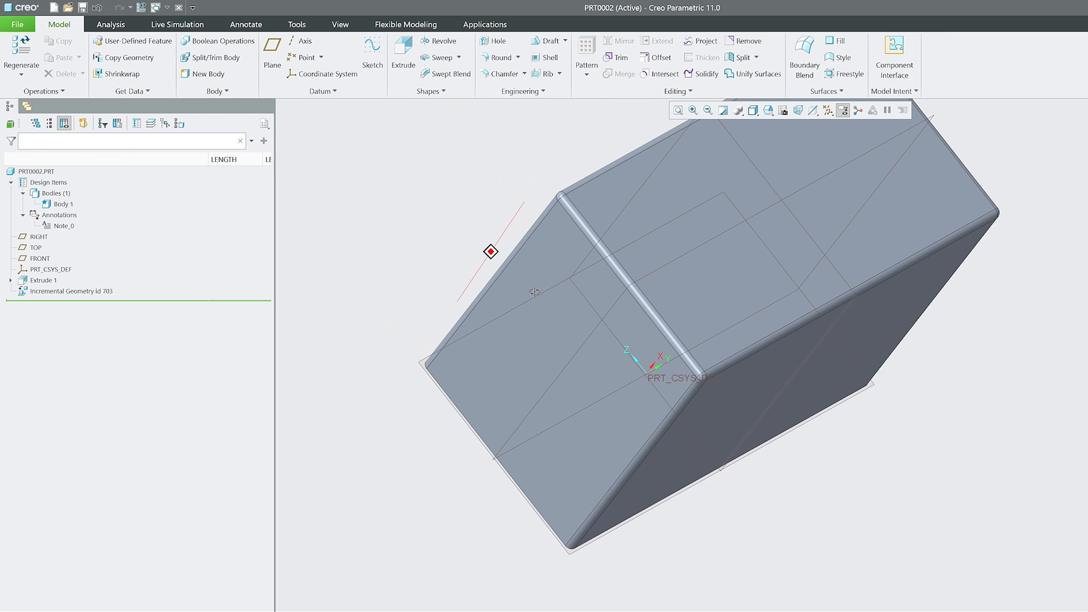
scroll(631, 517, "up", 2)
scroll(1031, 188, "down", 2)
scroll(1044, 216, "up", 3)
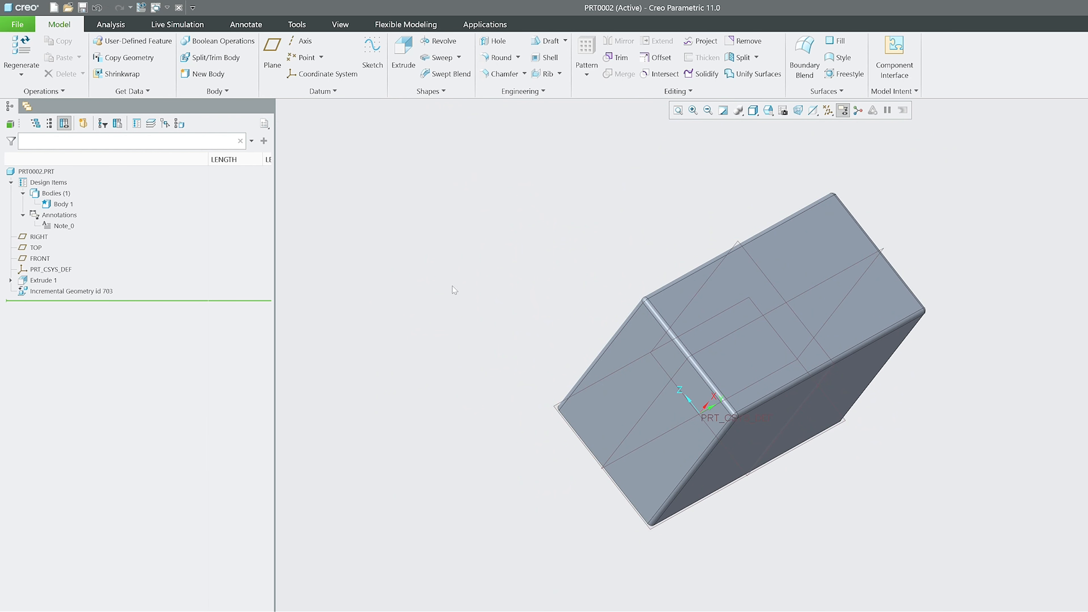
Step: Select the incremental geometry feature and examine the block edges it covers from several sides
mouse_move(499, 279)
middle_mouse_down()
mouse_move(488, 199)
mouse_move(426, 140)
mouse_move(363, 305)
middle_mouse_up()
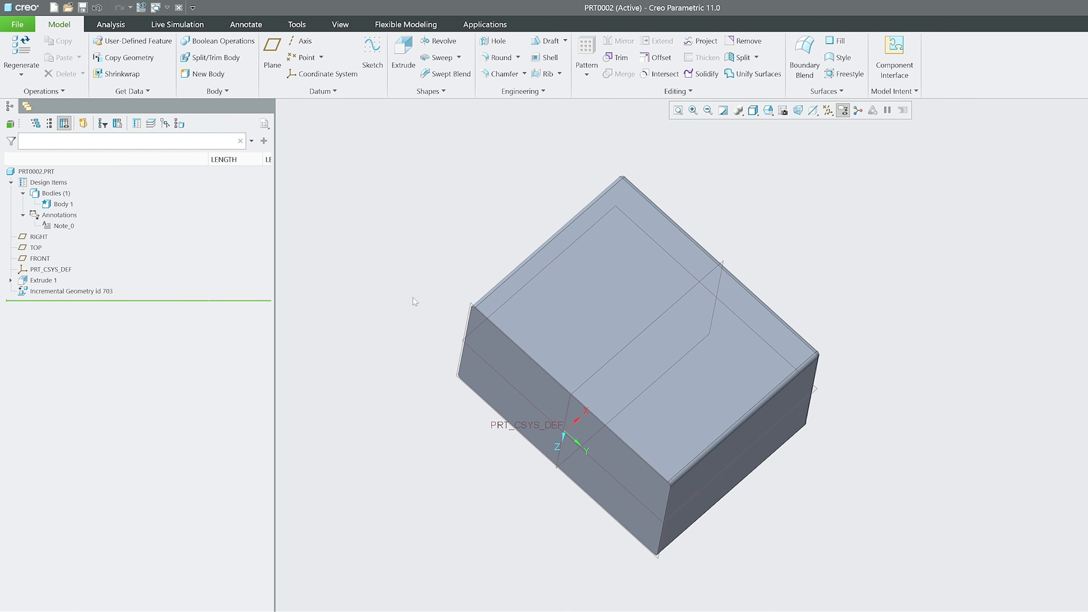
scroll(465, 430, "down", 2)
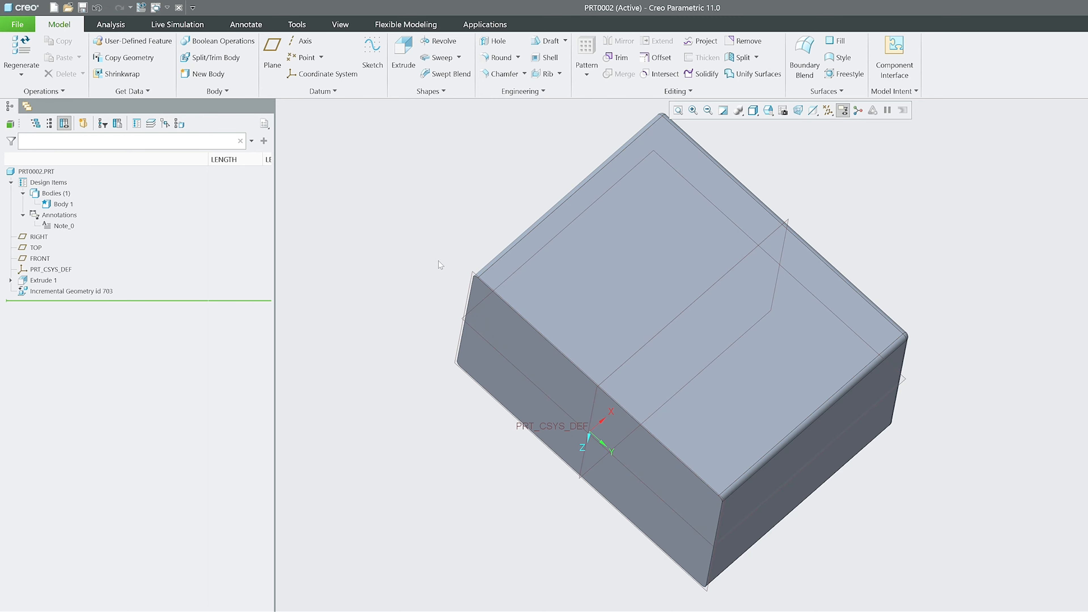
scroll(462, 463, "up", 2)
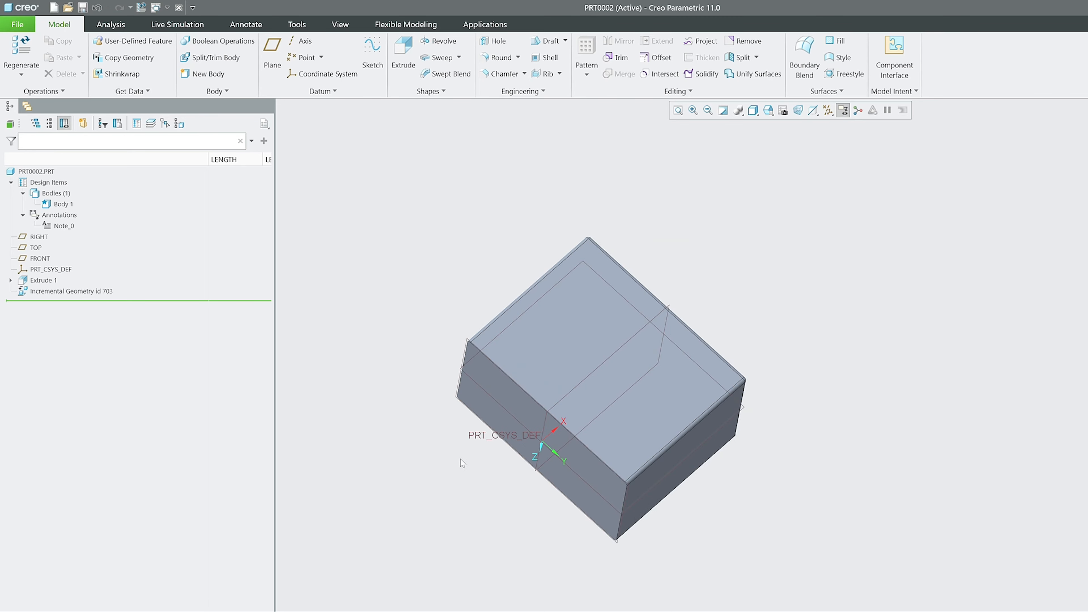
left_click(95, 297)
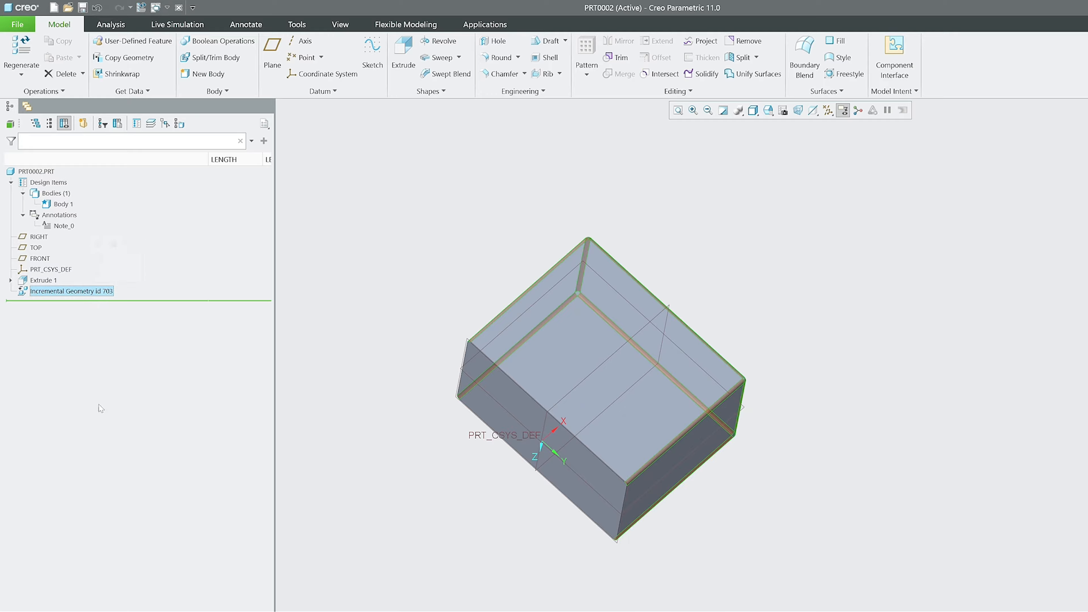
mouse_move(560, 349)
middle_mouse_down()
mouse_move(497, 371)
mouse_move(439, 330)
mouse_move(413, 284)
mouse_move(365, 339)
mouse_move(371, 358)
mouse_move(401, 318)
mouse_move(433, 300)
middle_mouse_up()
Step: Locate the Collapse command among the editing commands without running it, and review the highlighted collapsed rounds on the block
left_click(678, 91)
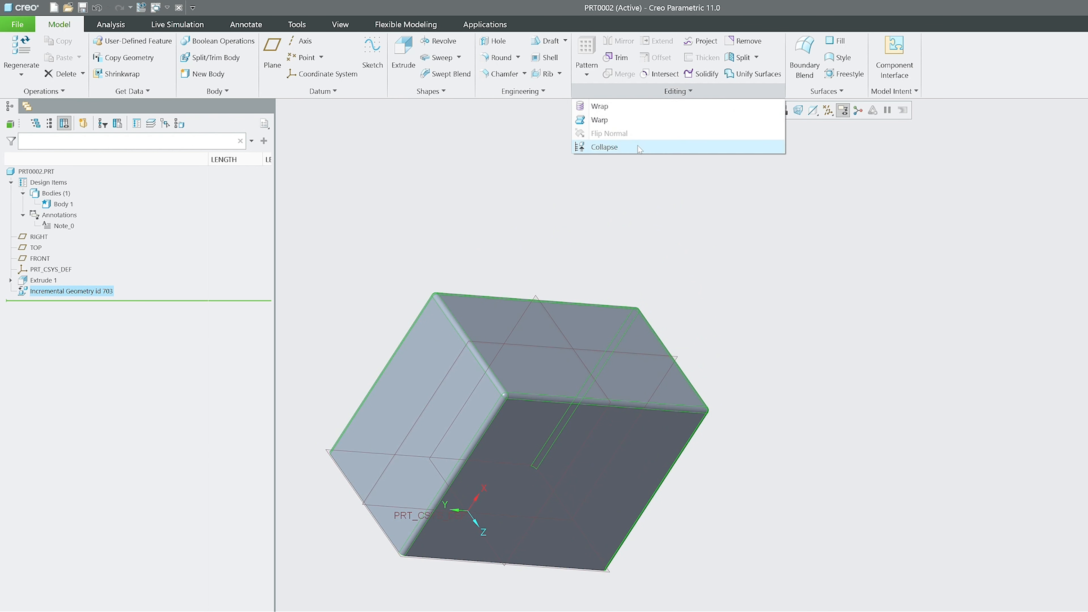
left_click(571, 231)
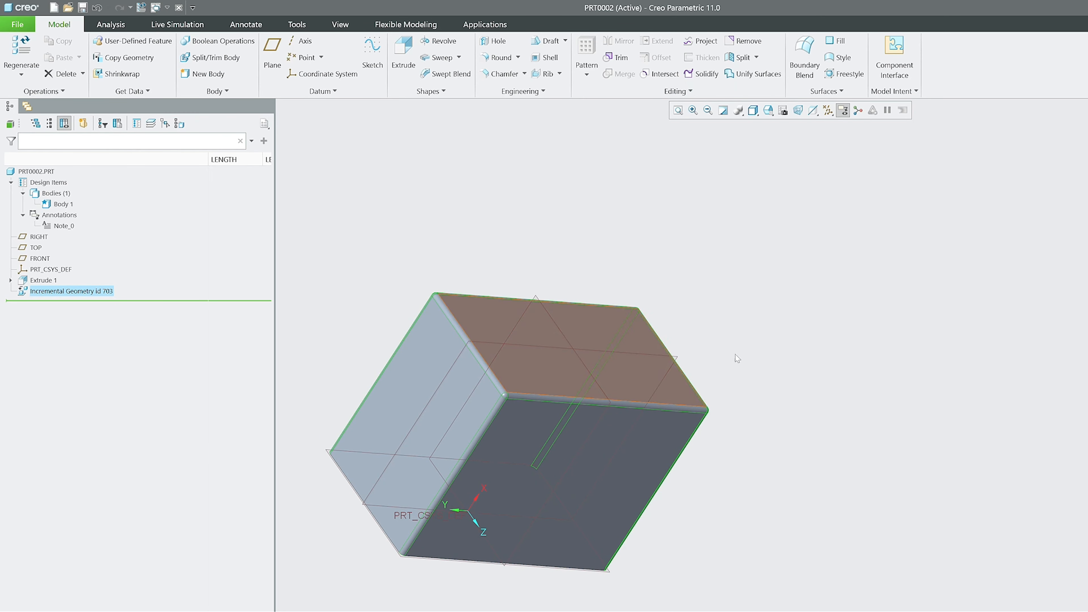
scroll(874, 335, "up", 2)
scroll(692, 464, "down", 1)
scroll(831, 298, "down", 1)
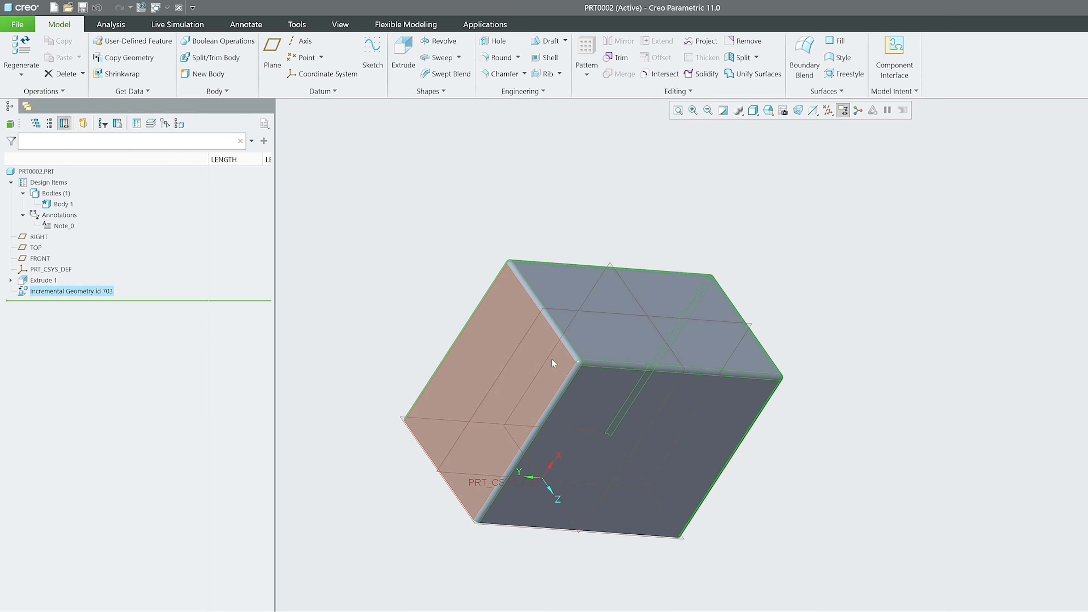
middle_click_drag(462, 465, 499, 231)
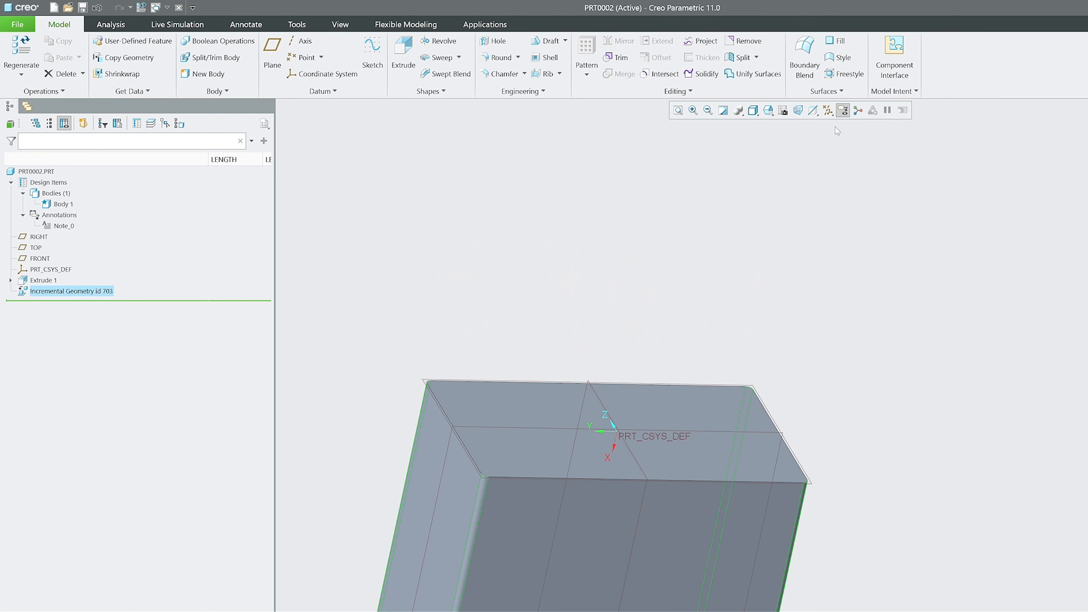
left_click(678, 91)
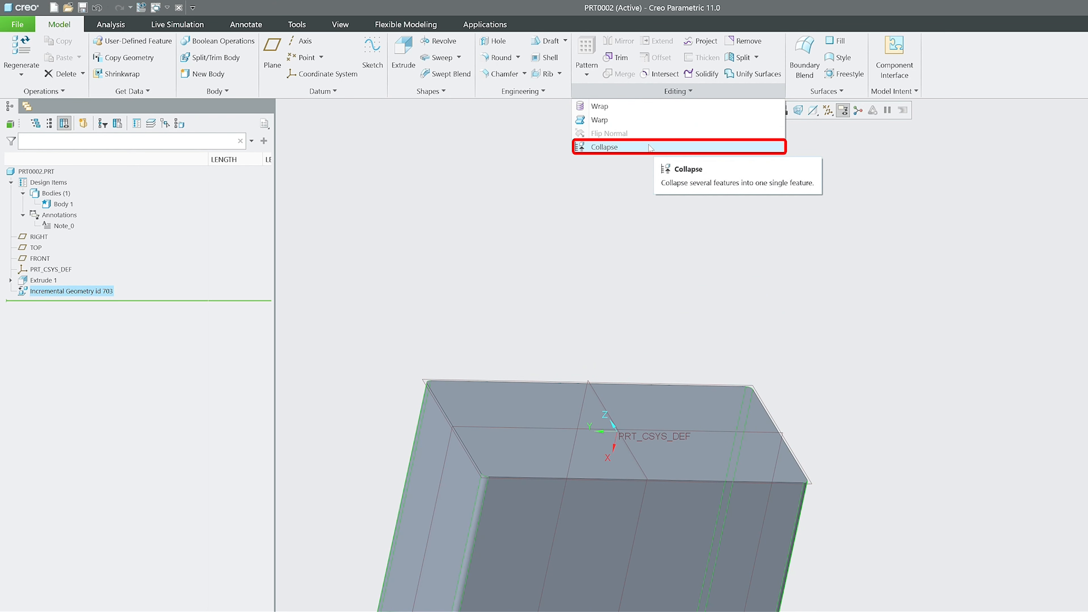
left_click(707, 283)
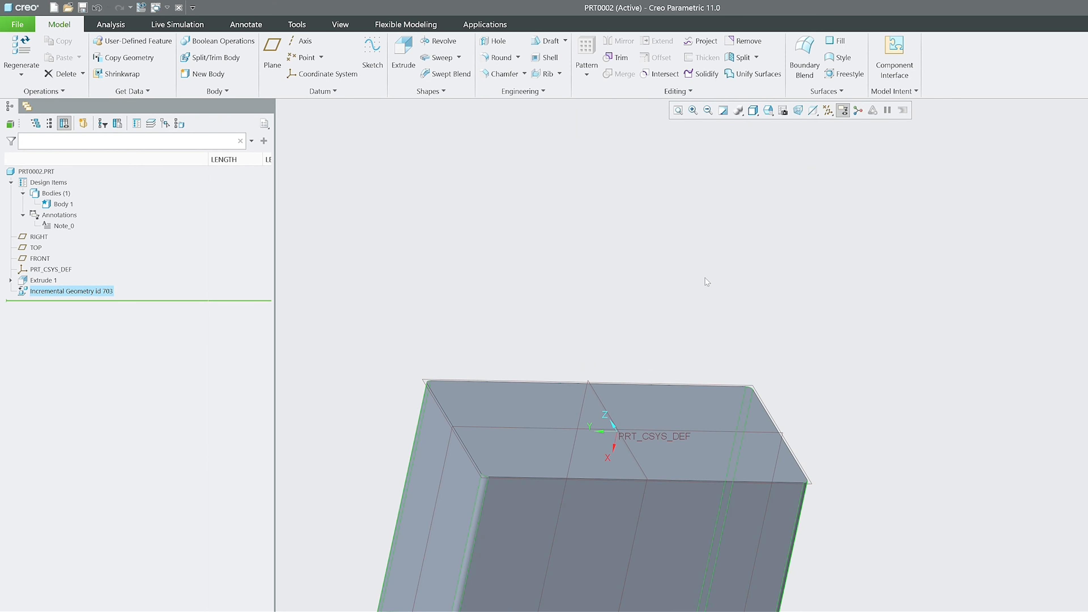
scroll(706, 293, "down", 2)
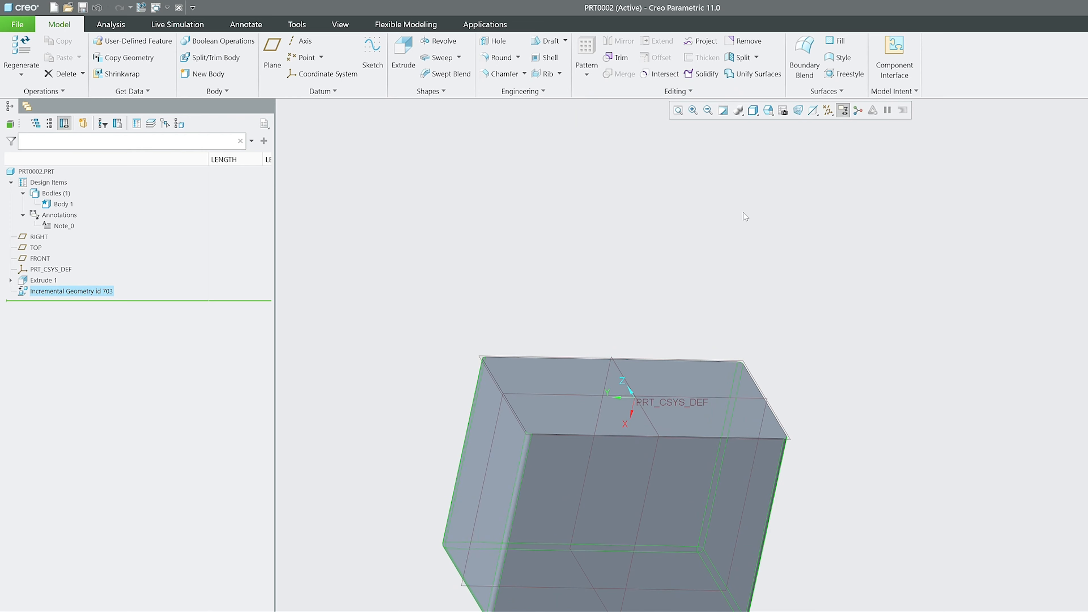